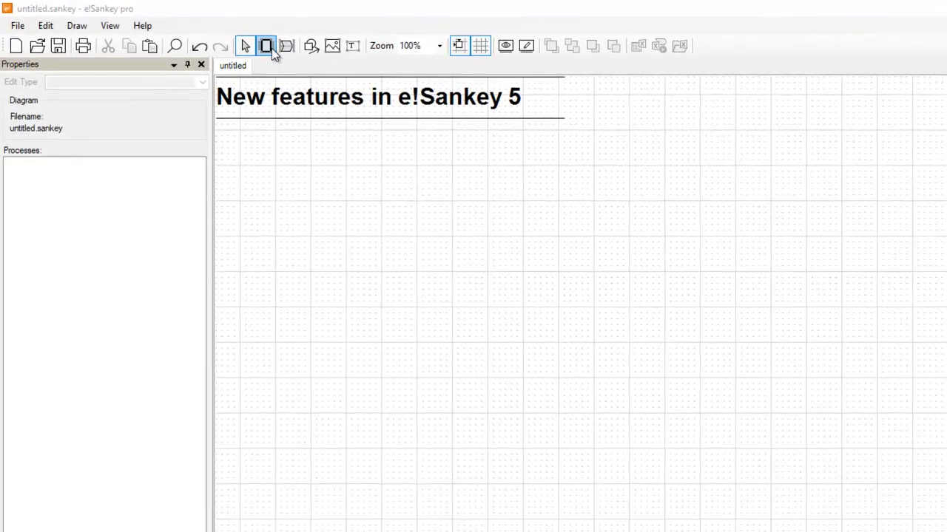
Draw a flow arrow linking Process to Process 1 and move its label above the arrow.
{"action": "left_click", "coordinate": [286, 45]}
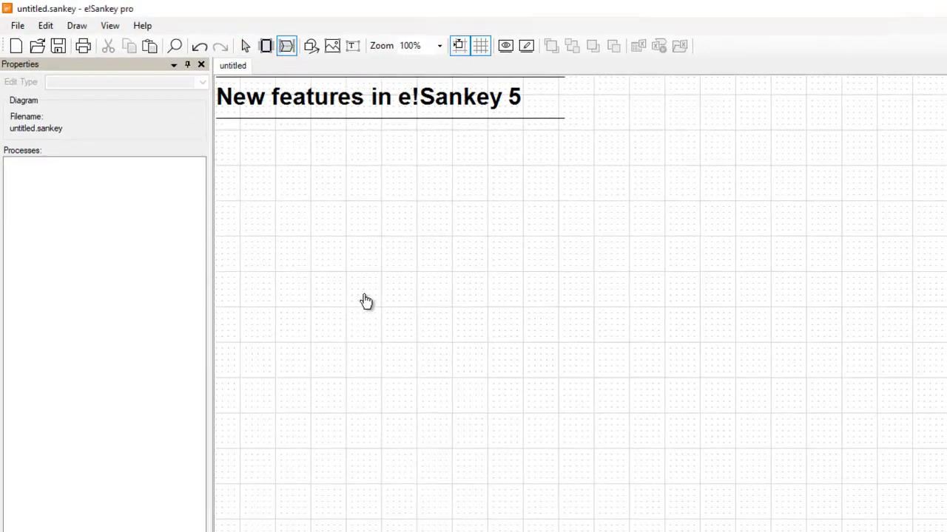
{"action": "left_click_drag", "start_coordinate": [377, 300], "coordinate": [607, 295]}
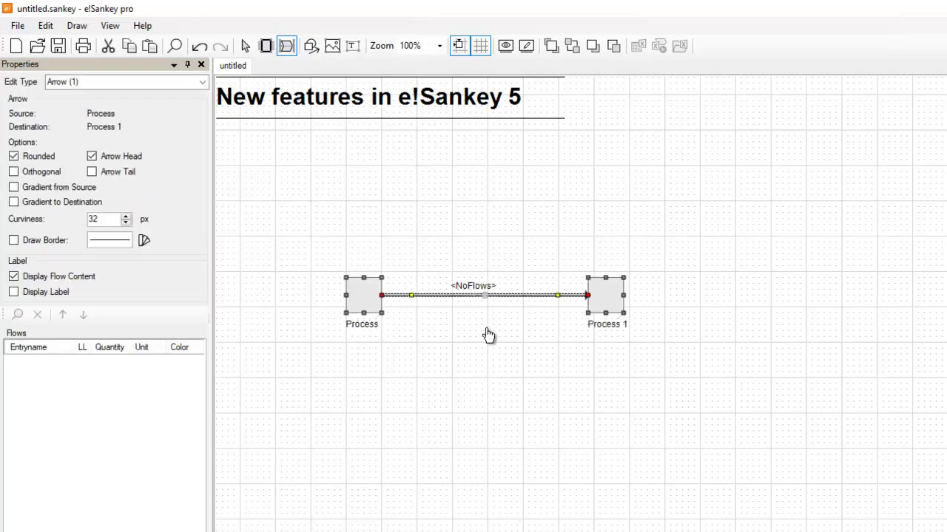
{"action": "key", "text": "Escape"}
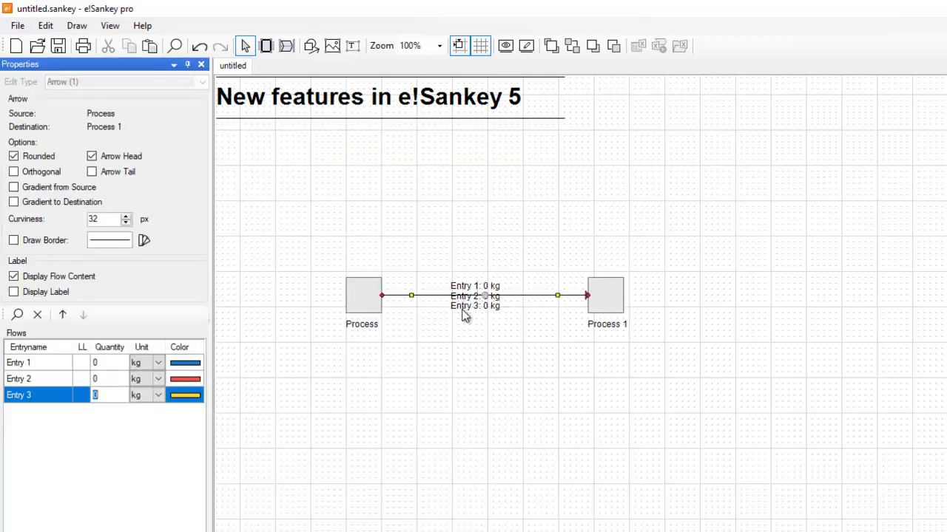
{"action": "left_click_drag", "start_coordinate": [474, 290], "coordinate": [473, 270]}
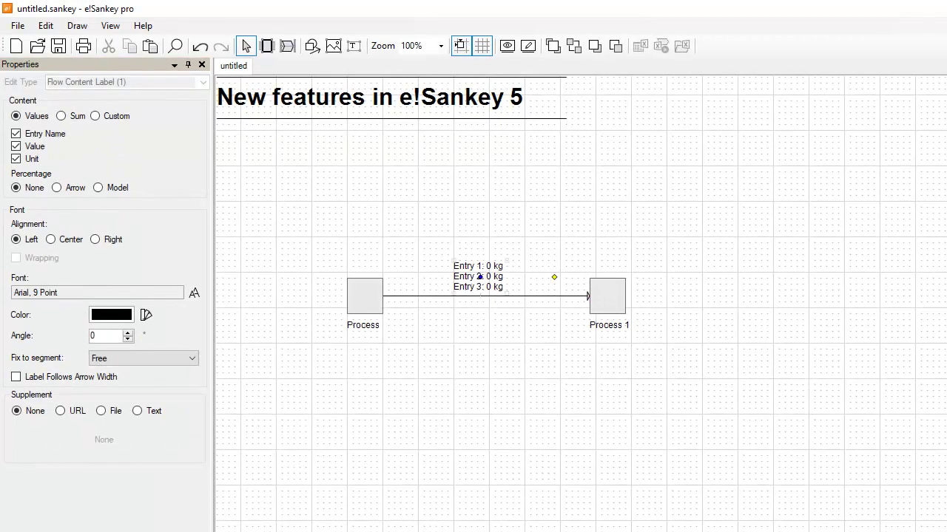
Enter flow quantities of 5, 7 and 12 kg for Entries 1–3.
{"action": "left_click", "coordinate": [434, 297]}
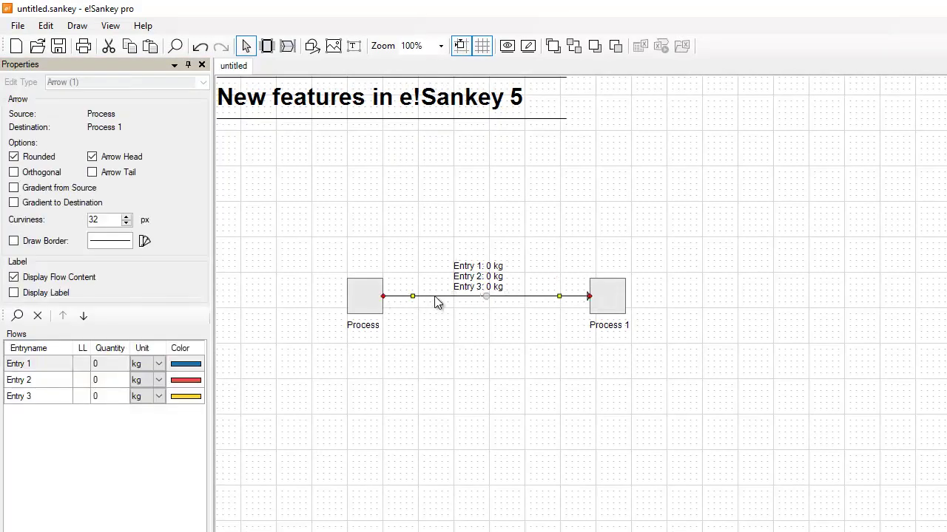
{"action": "left_click", "coordinate": [101, 367]}
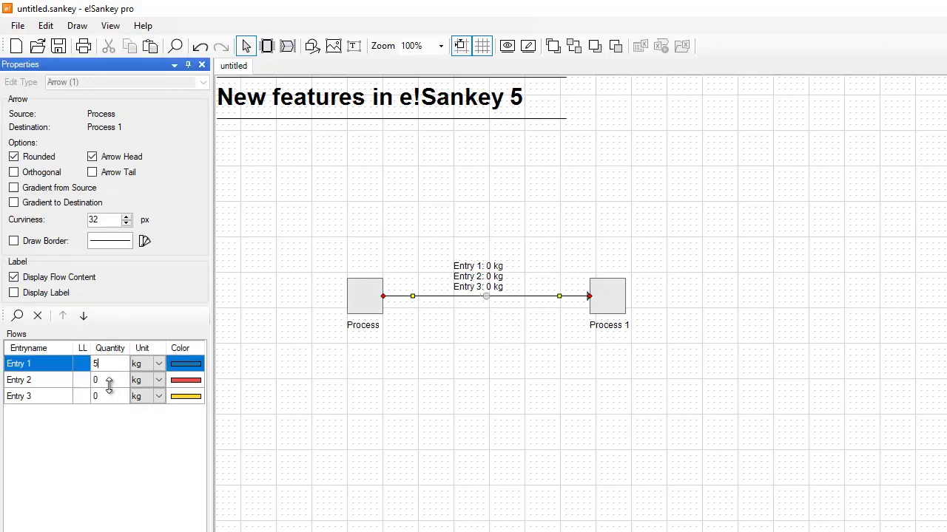
{"action": "left_click", "coordinate": [110, 383]}
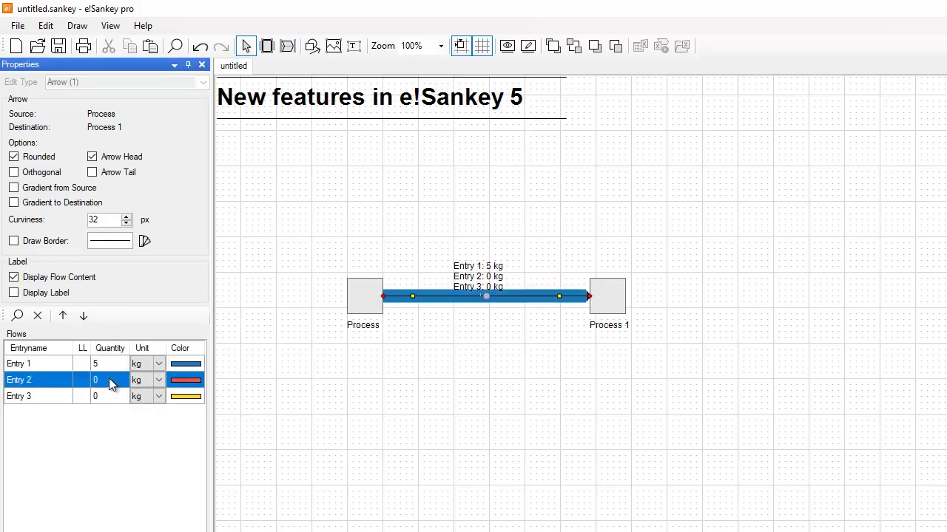
{"action": "left_click", "coordinate": [109, 379]}
{"action": "type", "text": "7"}
{"action": "left_click", "coordinate": [107, 396]}
{"action": "type", "text": "12"}
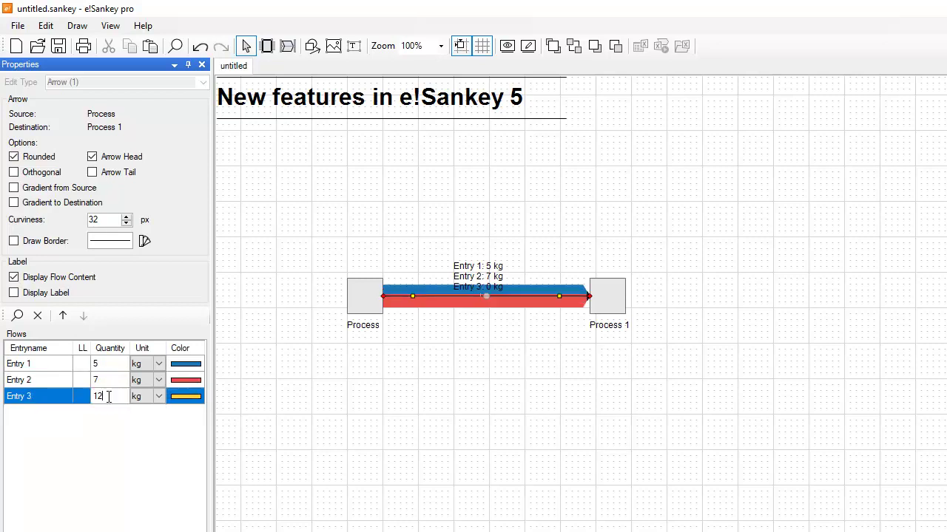
{"action": "key", "text": "Tab"}
Raise the flow label higher and change Entry 2's quantity to 10 kg.
{"action": "left_click_drag", "start_coordinate": [480, 279], "coordinate": [481, 267]}
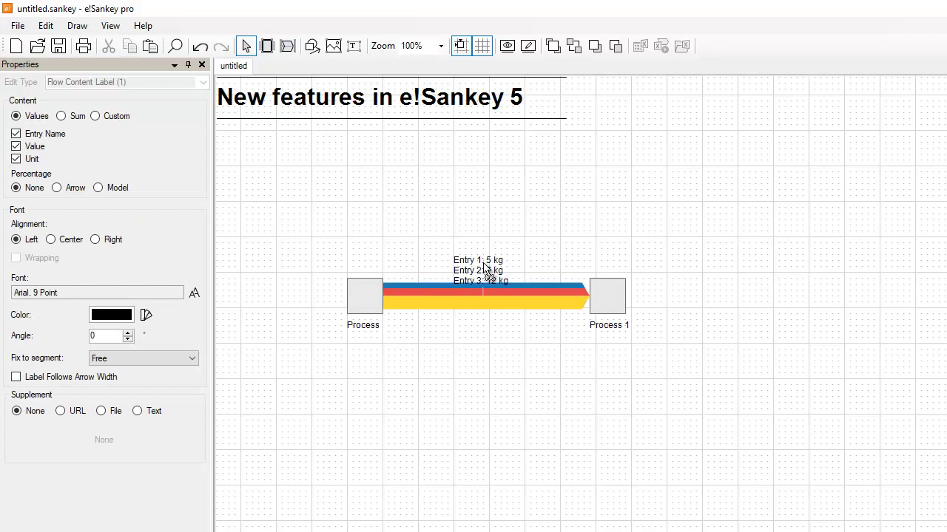
{"action": "left_click", "coordinate": [486, 372]}
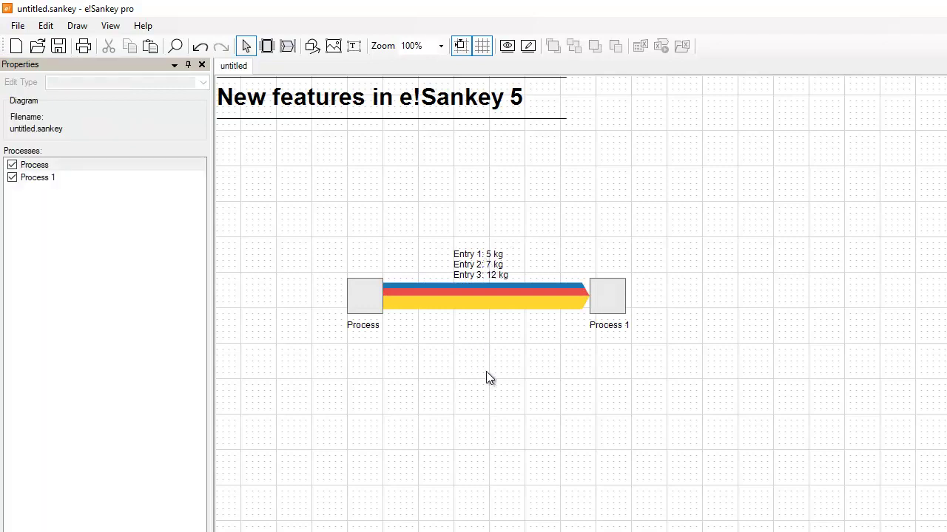
{"action": "left_click", "coordinate": [437, 293]}
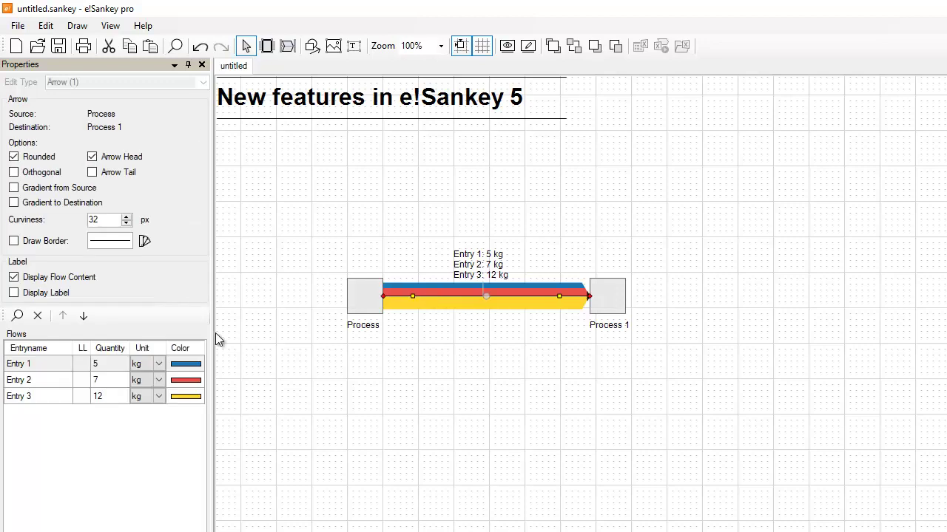
{"action": "left_click", "coordinate": [105, 384]}
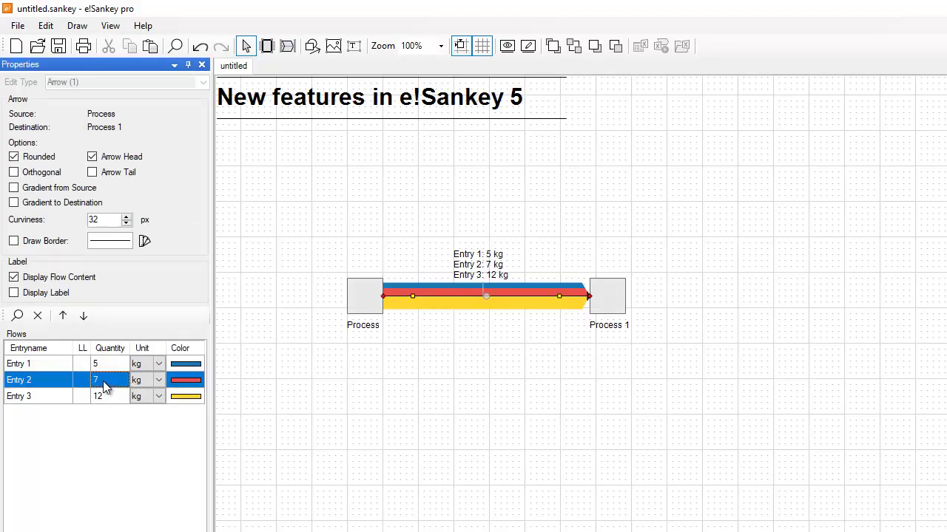
{"action": "type", "text": "10"}
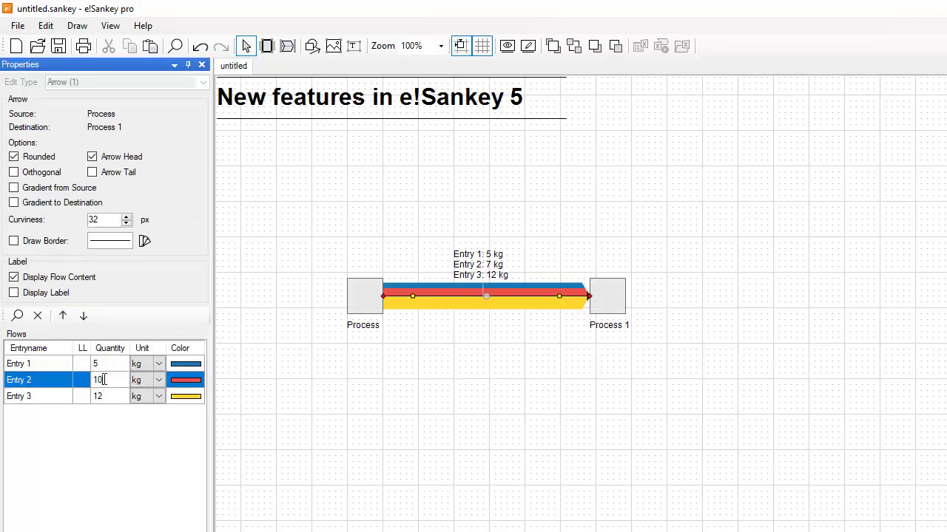
{"action": "key", "text": "Tab"}
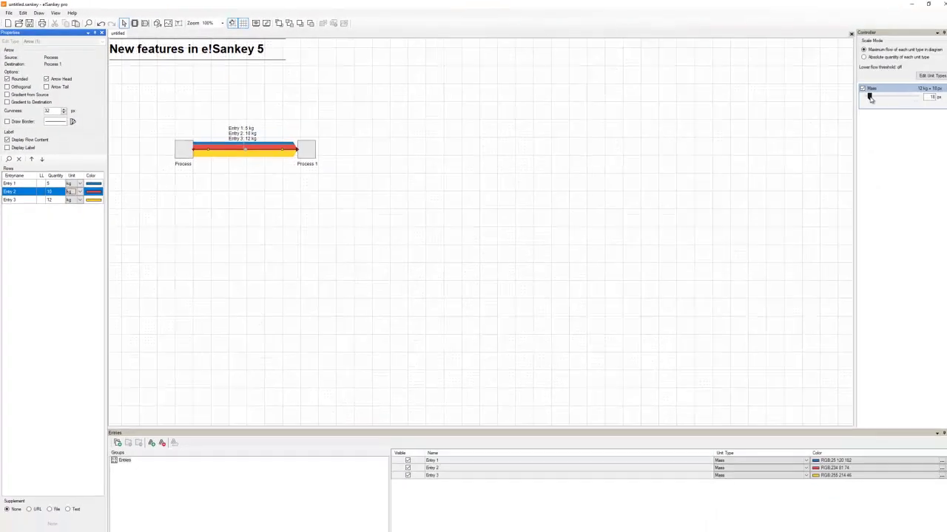
Increase the Controller's mass scale so 12 kg draws as 22 px, then select the flow label.
{"action": "left_click", "coordinate": [869, 97]}
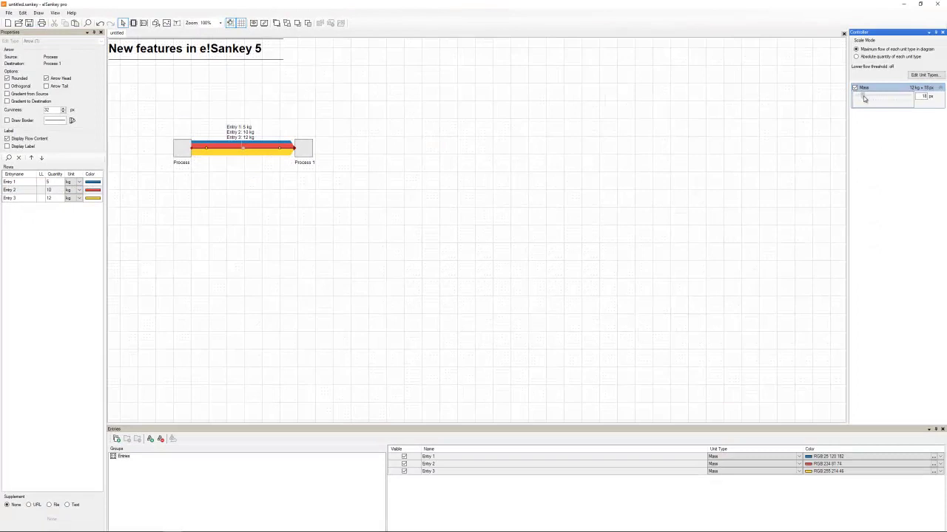
{"action": "left_click_drag", "start_coordinate": [864, 98], "coordinate": [864, 99]}
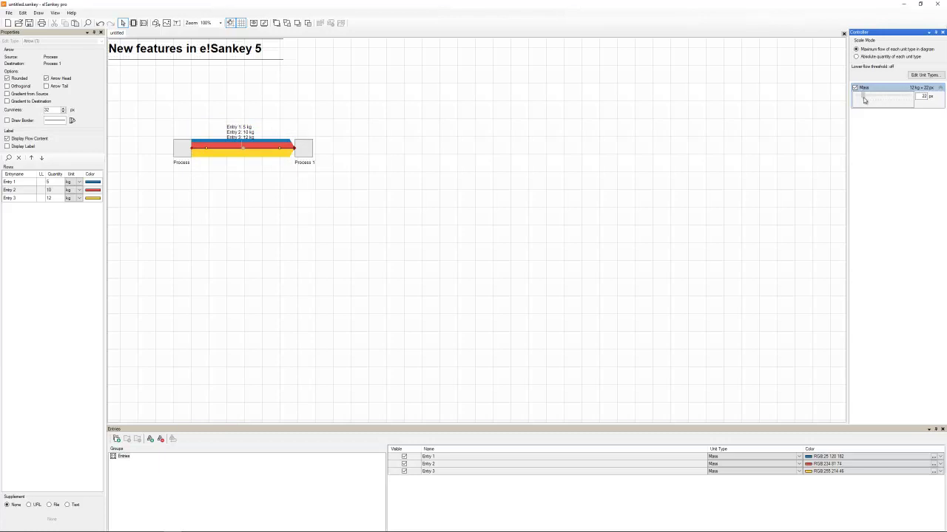
{"action": "left_click", "coordinate": [240, 139]}
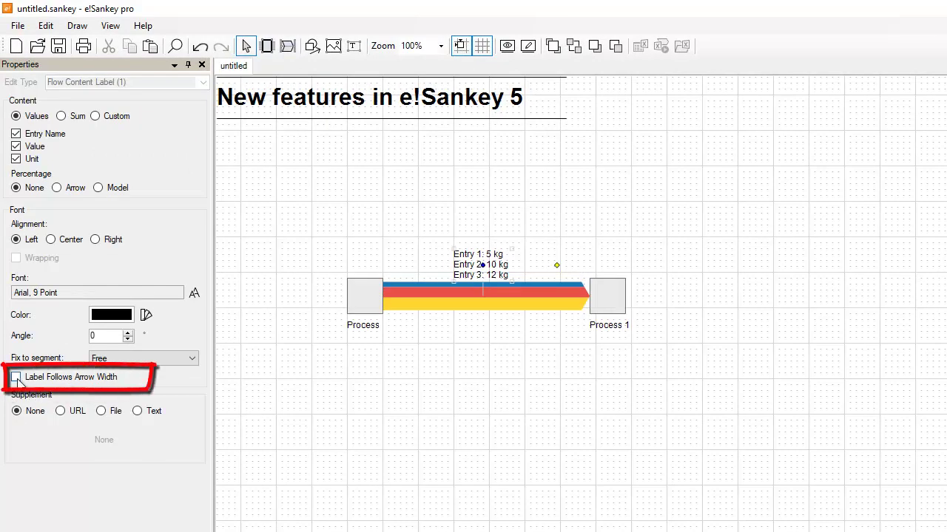
Enable Label Follows Arrow Width and lower the Mass scale to thin the arrow.
{"action": "left_click", "coordinate": [16, 378]}
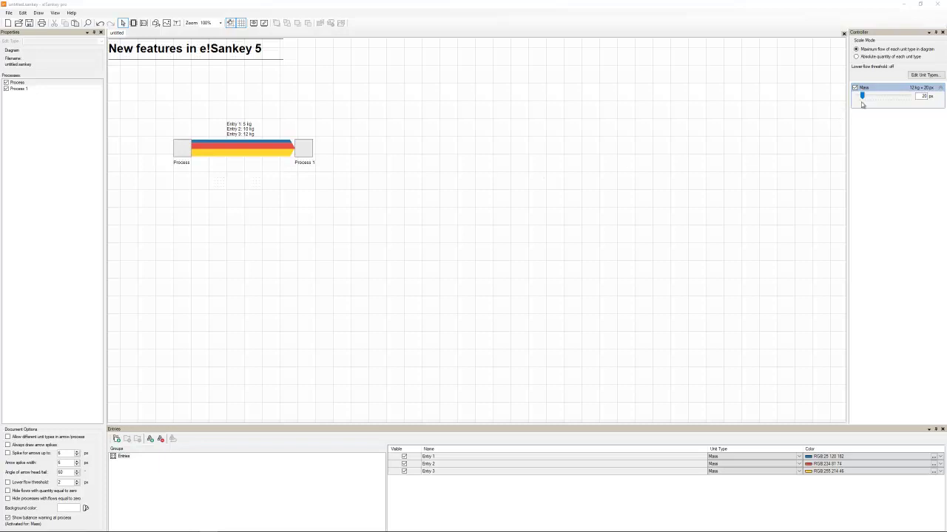
{"action": "left_click_drag", "start_coordinate": [862, 95], "coordinate": [880, 96]}
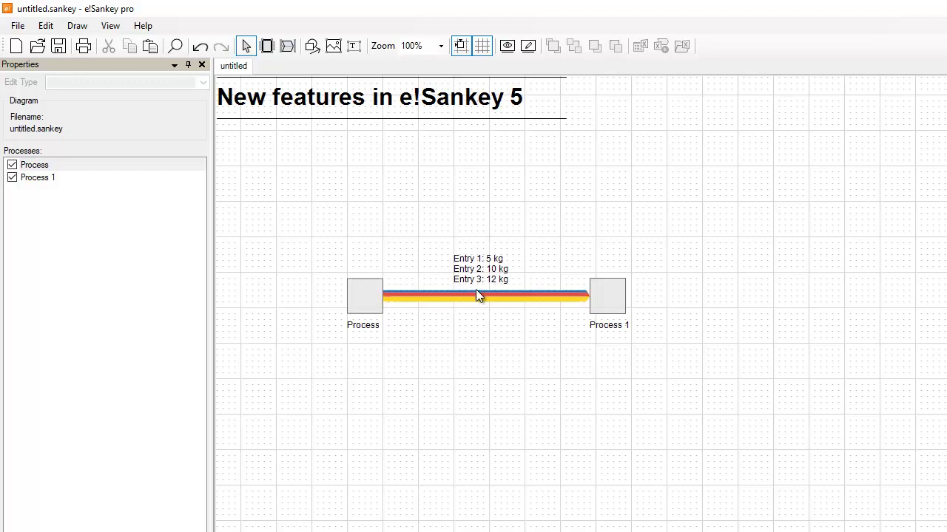
Apply Adapt Process Size > Height to Arrow to Process 1 and Process.
{"action": "right_click", "coordinate": [606, 303]}
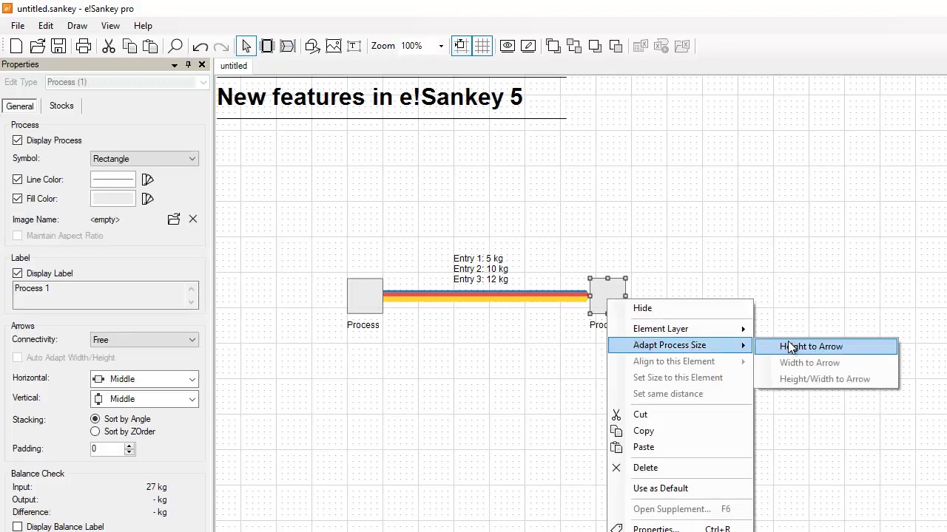
{"action": "left_click", "coordinate": [787, 347]}
{"action": "left_click", "coordinate": [356, 296]}
{"action": "mouse_move", "coordinate": [419, 341]}
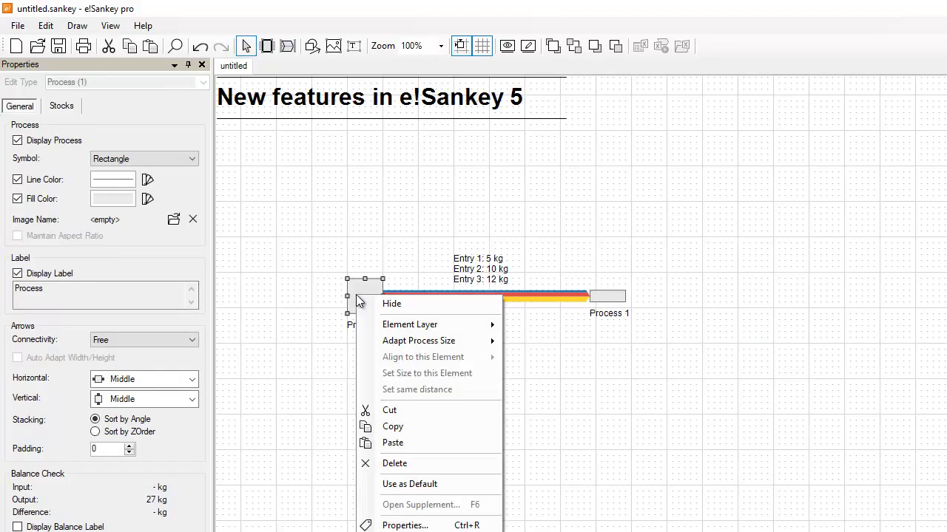
{"action": "right_click", "coordinate": [356, 296]}
{"action": "left_click", "coordinate": [541, 343]}
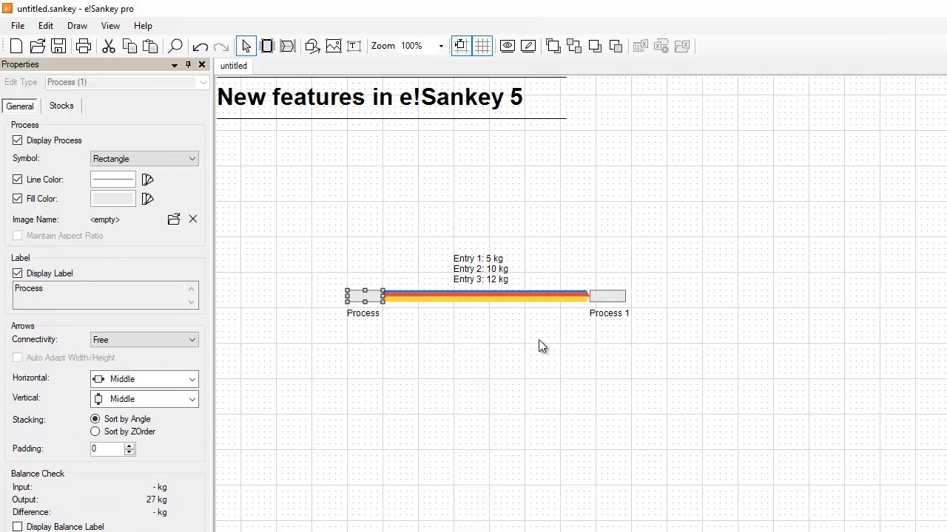
{"action": "left_click", "coordinate": [500, 340]}
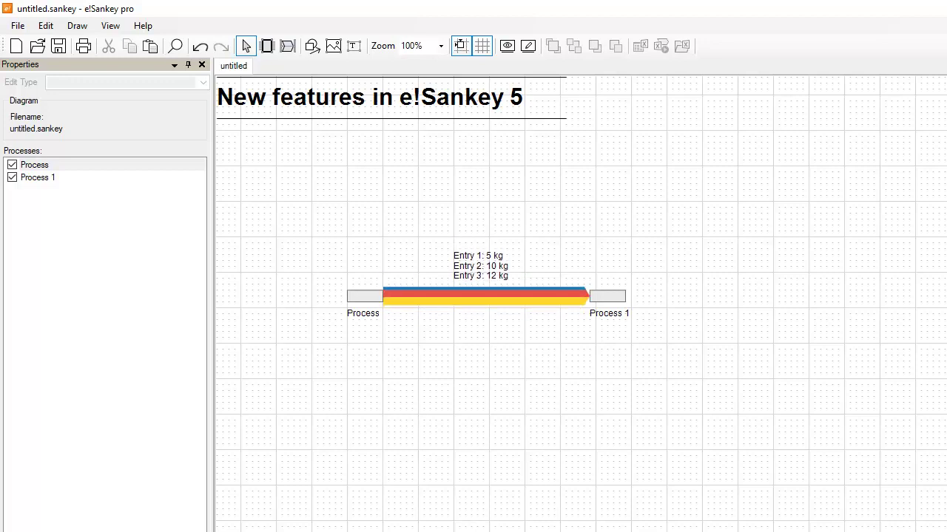
Give Process 1 'Left to right' connectivity with Auto Adapt Width/Height enabled.
{"action": "left_click", "coordinate": [614, 302]}
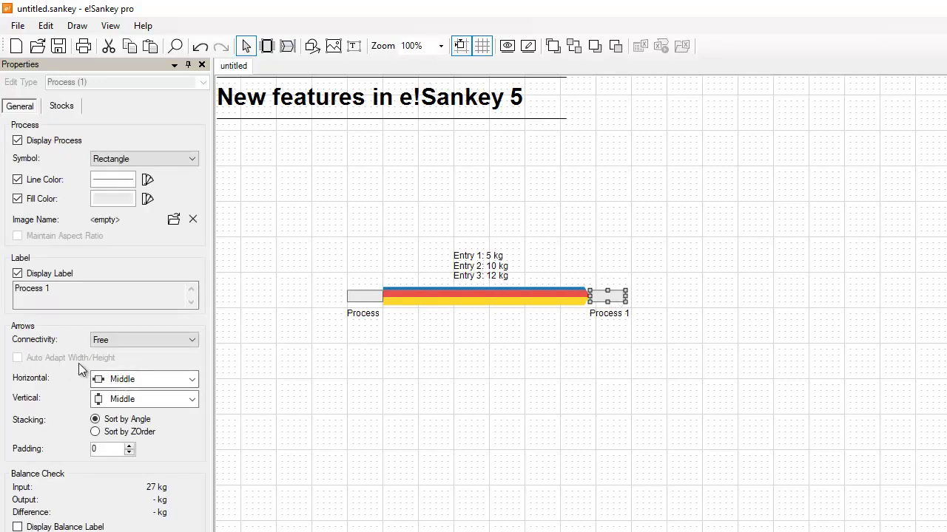
{"action": "left_click", "coordinate": [193, 339]}
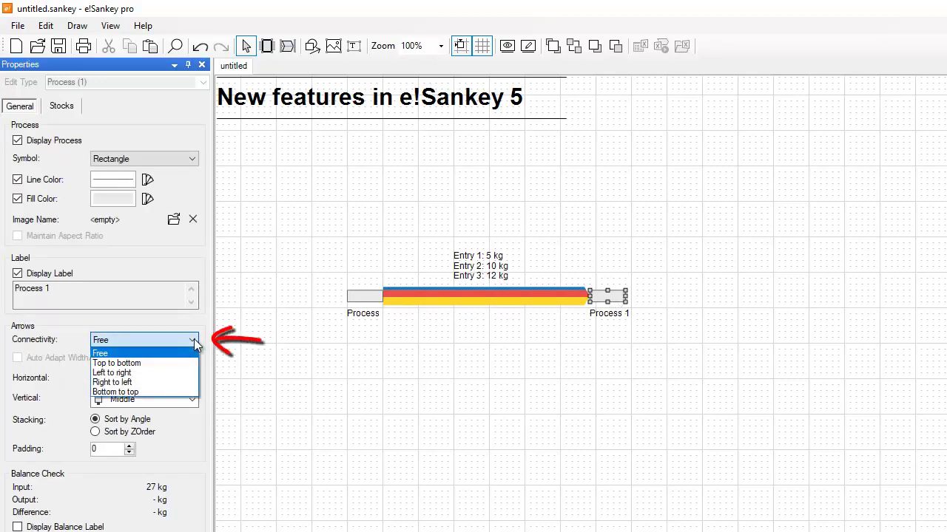
{"action": "left_click", "coordinate": [171, 372]}
{"action": "left_click", "coordinate": [17, 360]}
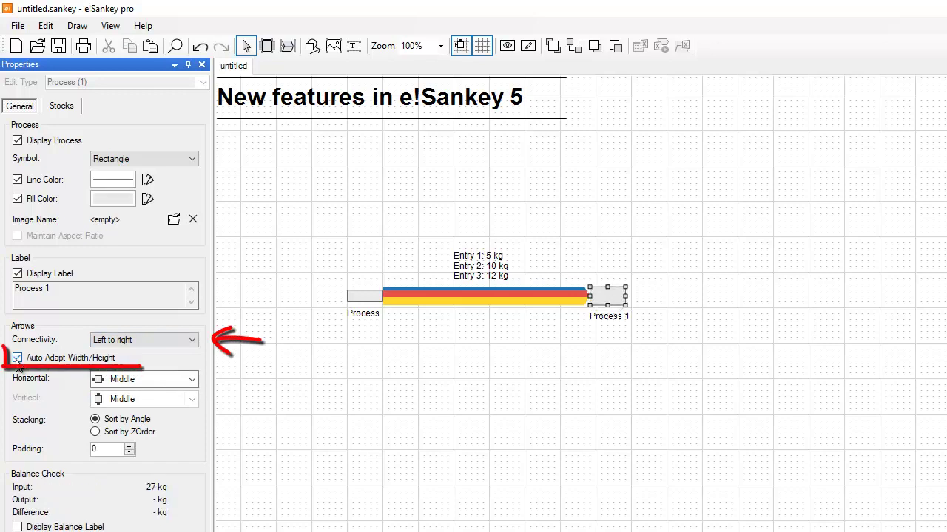
Give Process the same 'Left to right' connectivity and Auto Adapt Width/Height.
{"action": "left_click", "coordinate": [364, 300]}
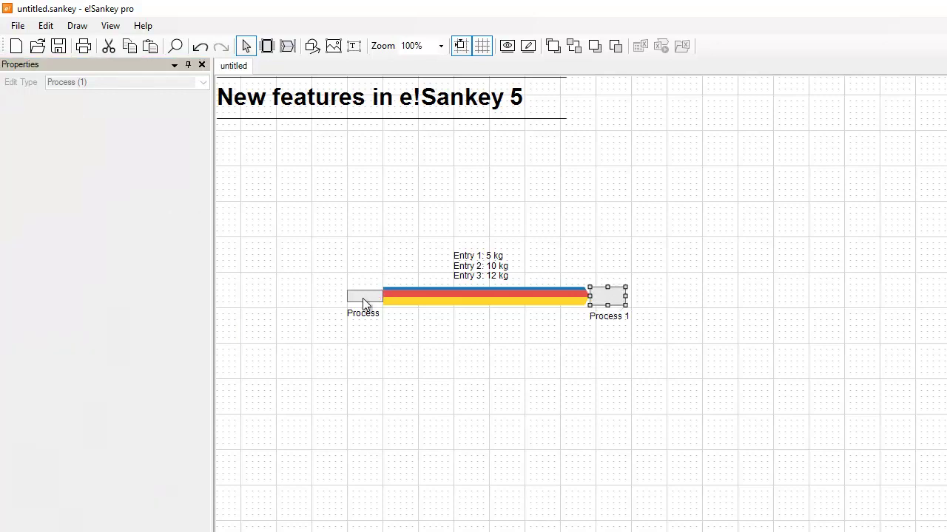
{"action": "left_click", "coordinate": [146, 340]}
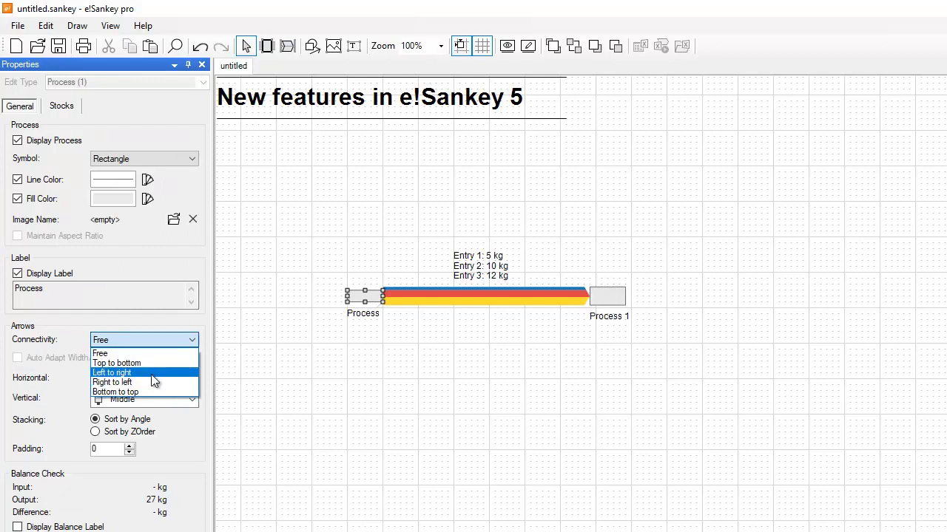
{"action": "left_click", "coordinate": [120, 373]}
{"action": "left_click", "coordinate": [29, 358]}
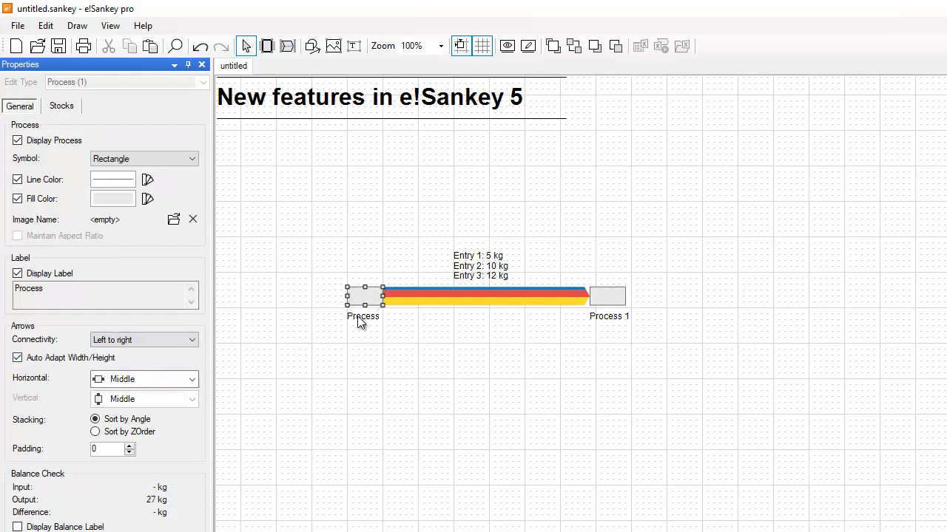
{"action": "left_click", "coordinate": [382, 337]}
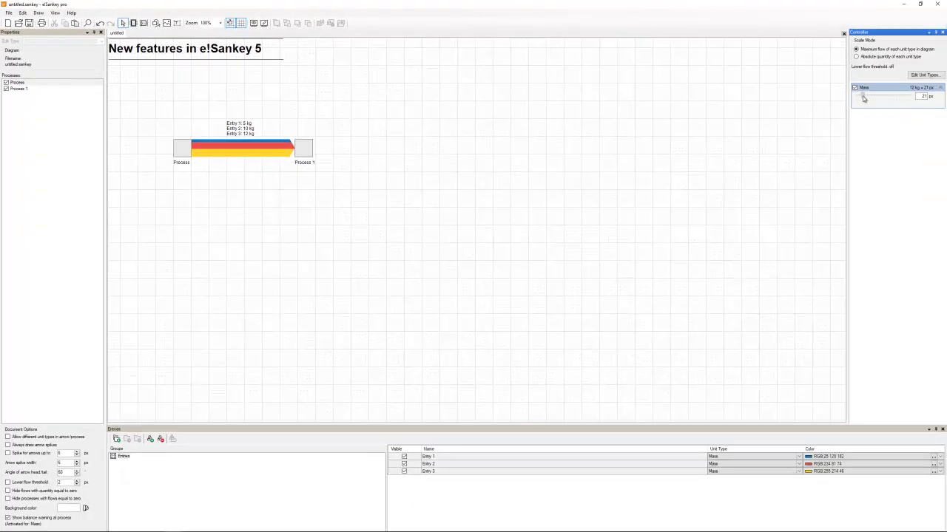
Touch the Mass scale slider on the diagram with 12 kg and 15 kg flows.
{"action": "left_click_drag", "start_coordinate": [862, 96], "coordinate": [862, 97]}
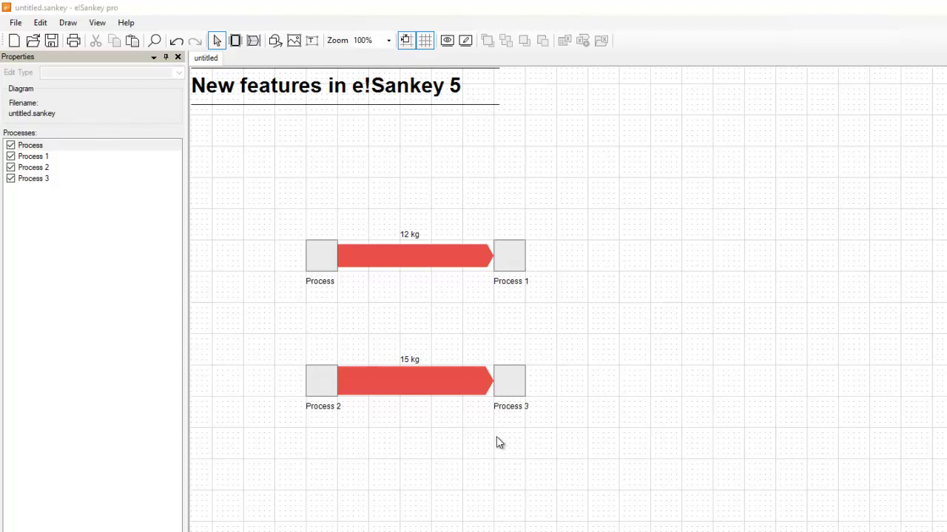
Draw a 3 kg flow arrow from Process 2 to Process 1 and place its label beside it.
{"action": "left_click", "coordinate": [254, 44]}
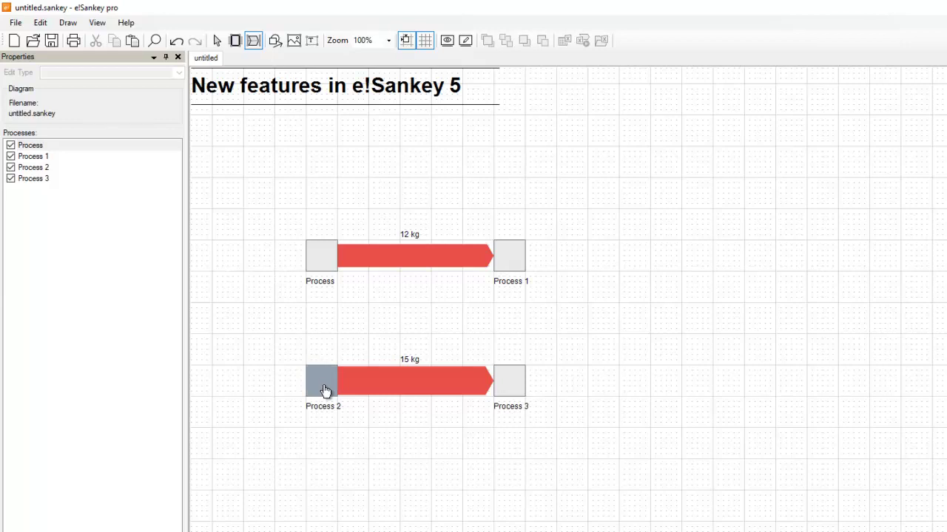
{"action": "left_click_drag", "start_coordinate": [326, 389], "coordinate": [495, 270]}
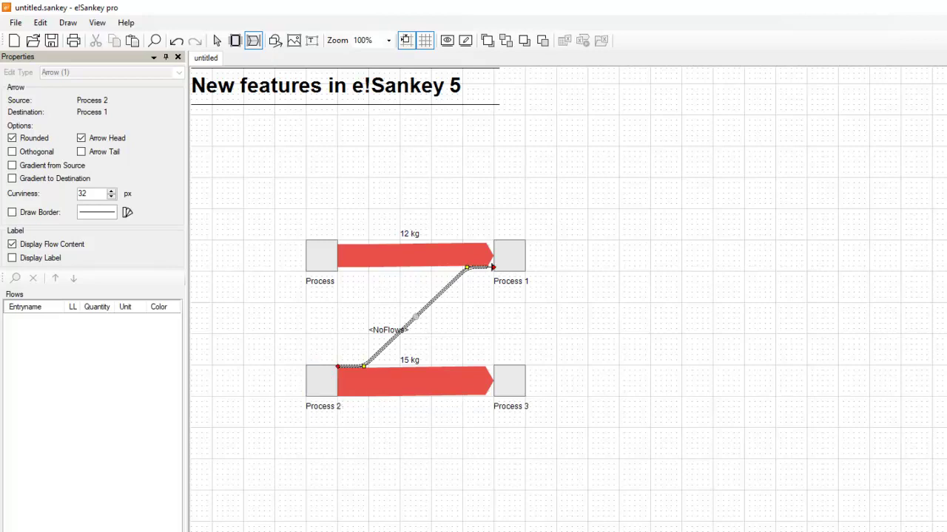
{"action": "double_click", "coordinate": [422, 316]}
{"action": "type", "text": "3"}
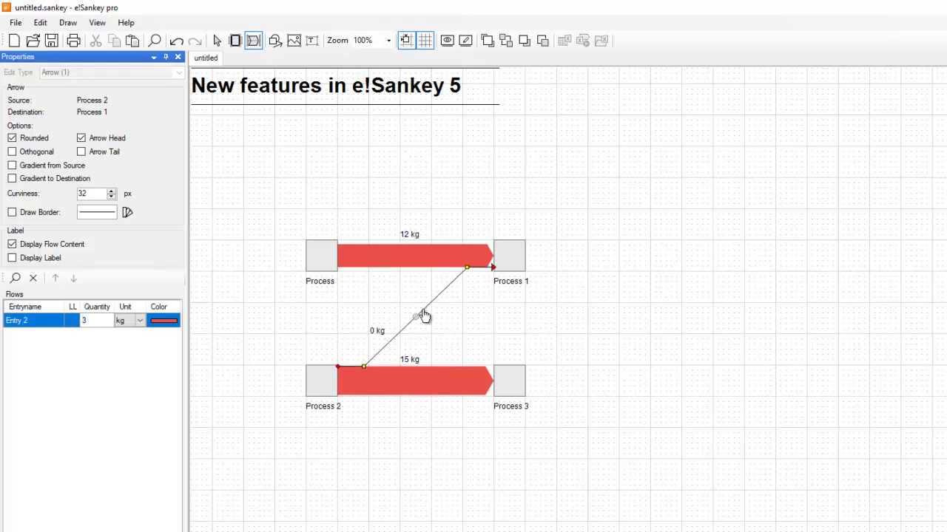
{"action": "key", "text": "Tab"}
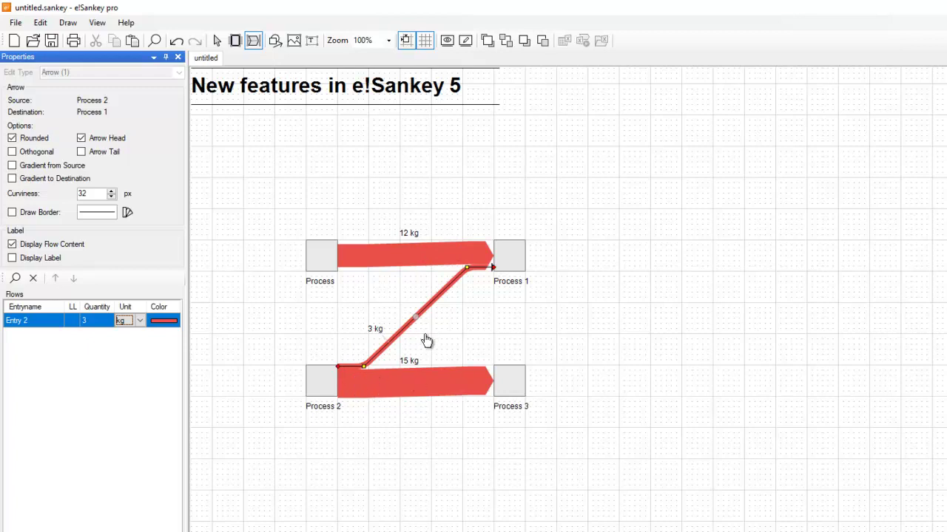
{"action": "left_click", "coordinate": [373, 336]}
{"action": "left_click_drag", "start_coordinate": [375, 330], "coordinate": [394, 325]}
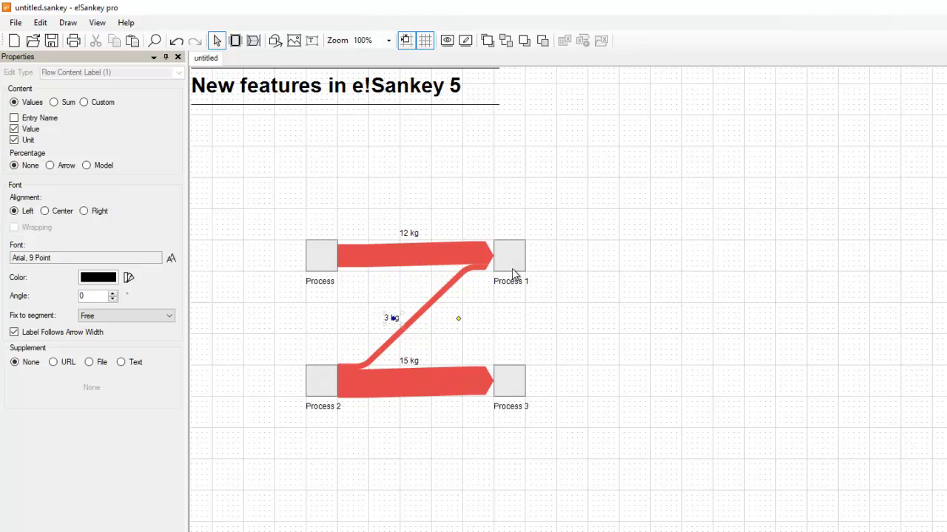
Set Horizontal anchoring to Top for Process and Process 1.
{"action": "left_click", "coordinate": [515, 315]}
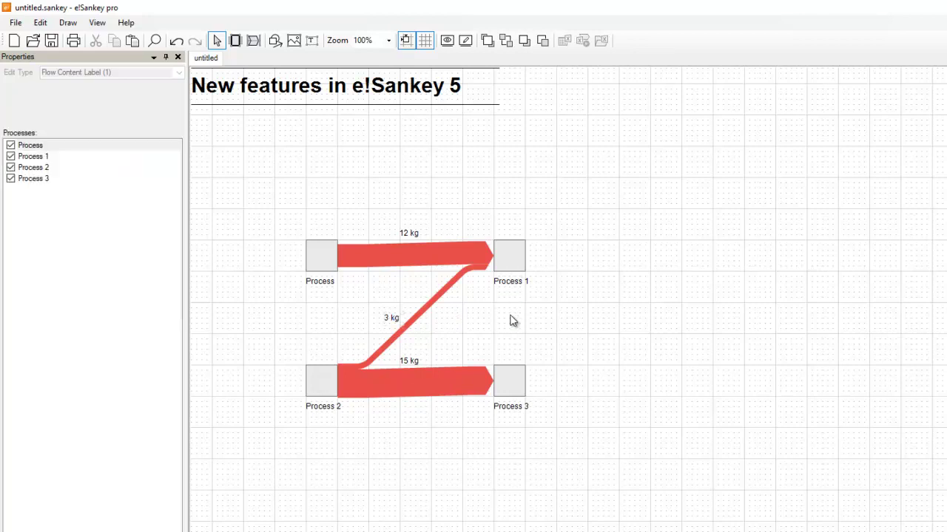
{"action": "left_click", "coordinate": [325, 264]}
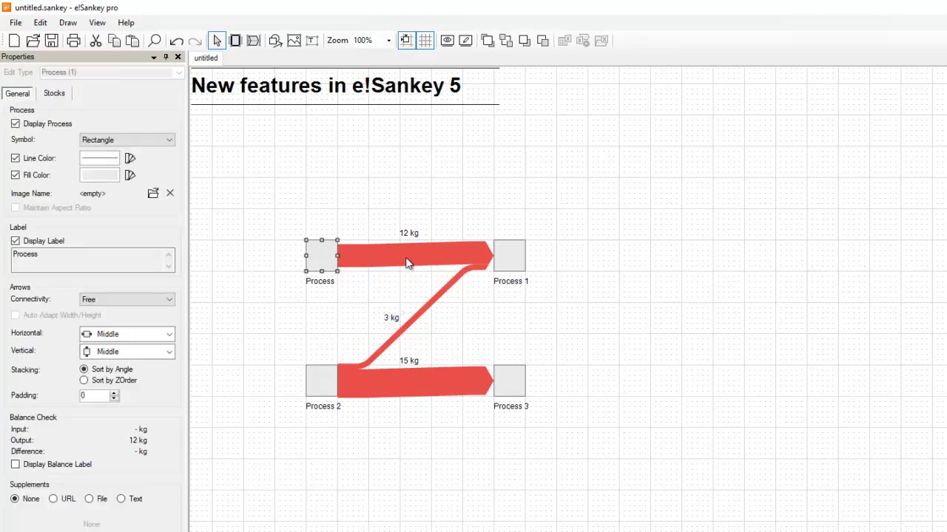
{"action": "left_click", "coordinate": [502, 264], "text": "shift"}
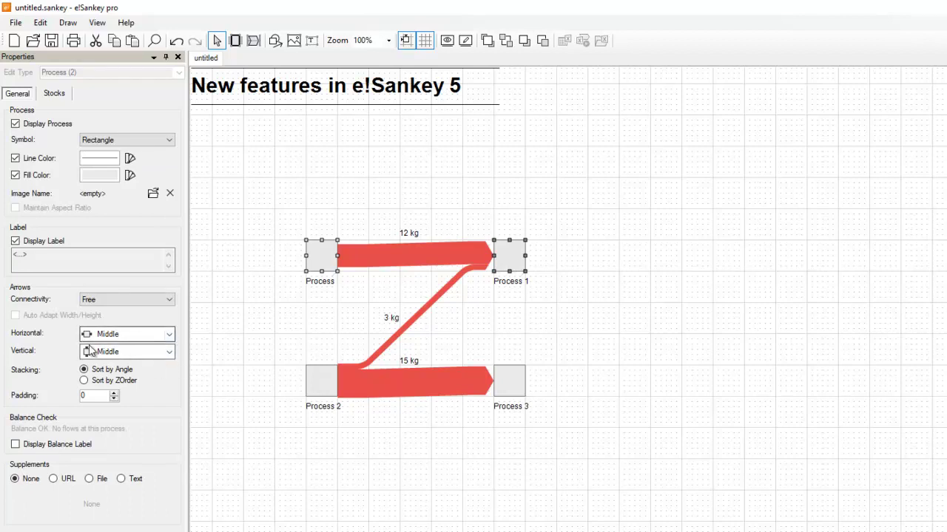
{"action": "left_click", "coordinate": [170, 334]}
{"action": "left_click", "coordinate": [160, 359]}
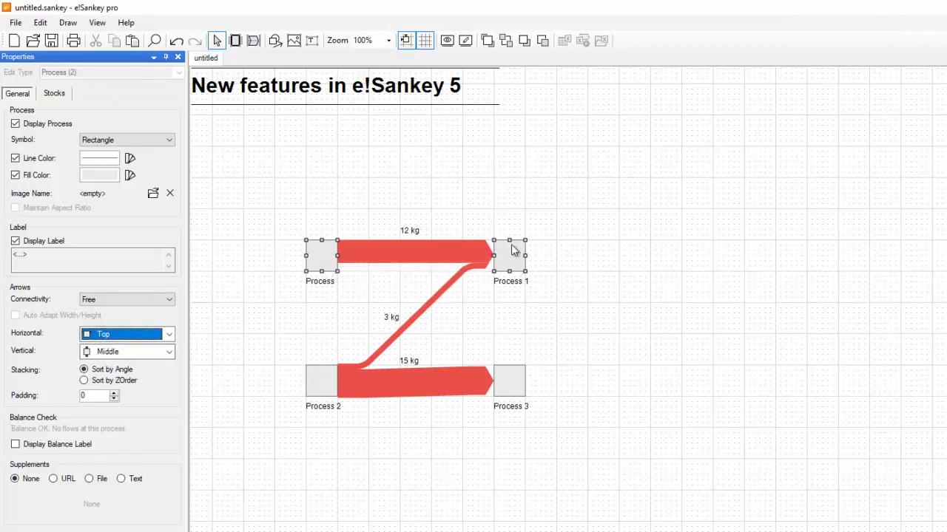
Set Horizontal anchoring to Bottom for Process 2 and Process 3.
{"action": "left_click", "coordinate": [319, 381]}
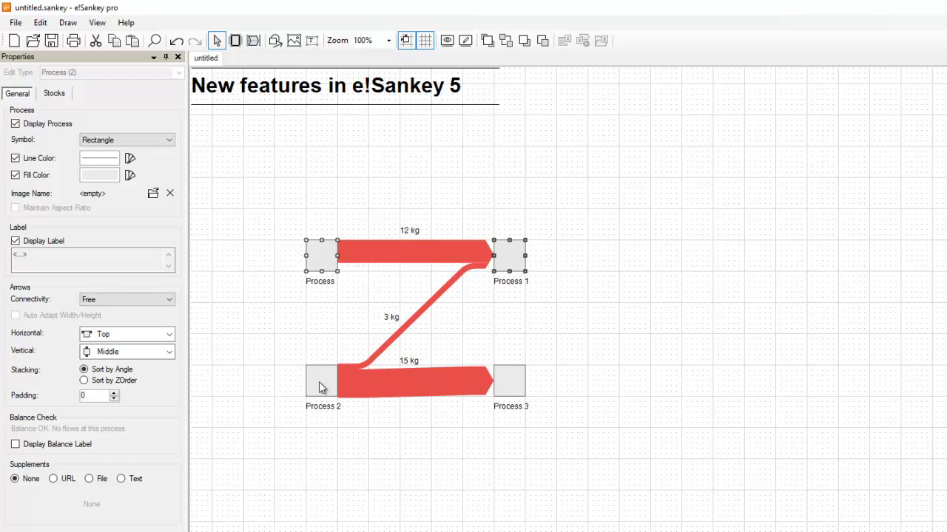
{"action": "left_click", "coordinate": [515, 385], "text": "ctrl"}
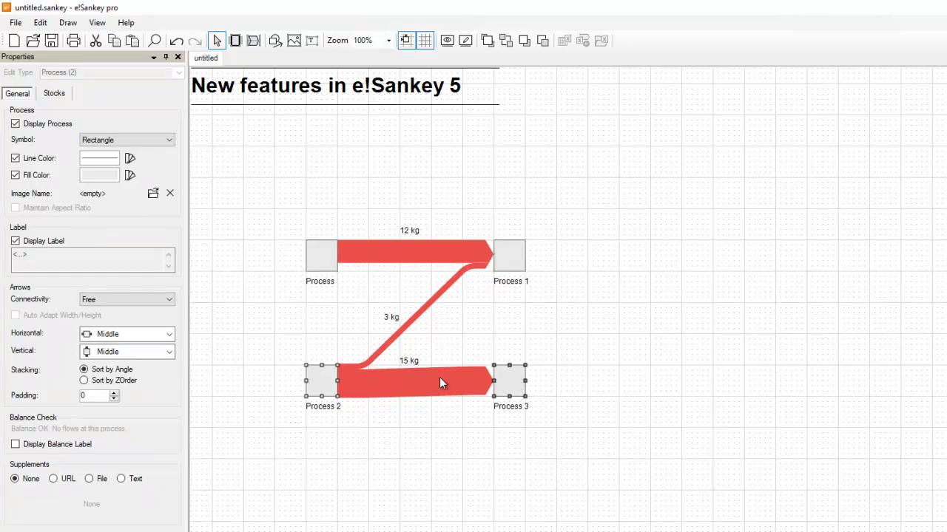
{"action": "left_click", "coordinate": [169, 334]}
{"action": "left_click", "coordinate": [155, 372]}
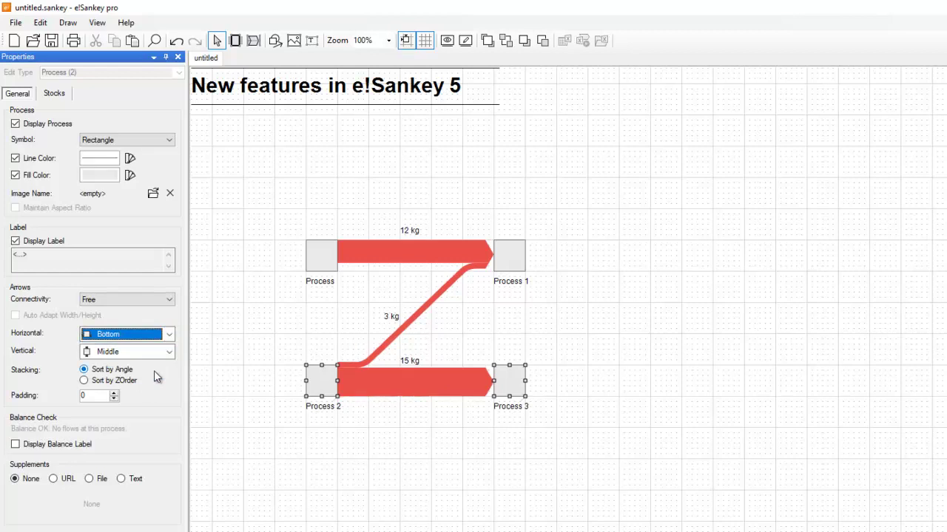
{"action": "left_click", "coordinate": [443, 417]}
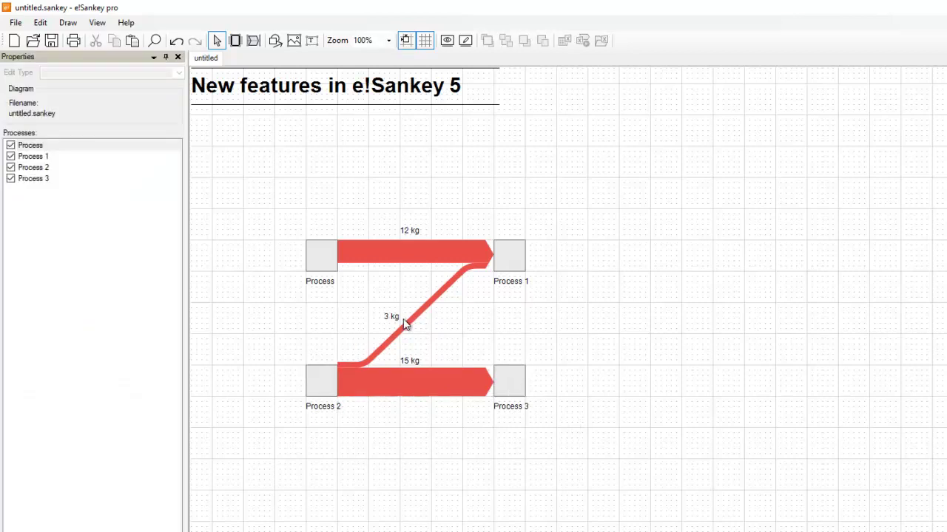
Set all four processes to 'Left to right' connectivity with Auto Adapt Width/Height on.
{"action": "left_click", "coordinate": [330, 266]}
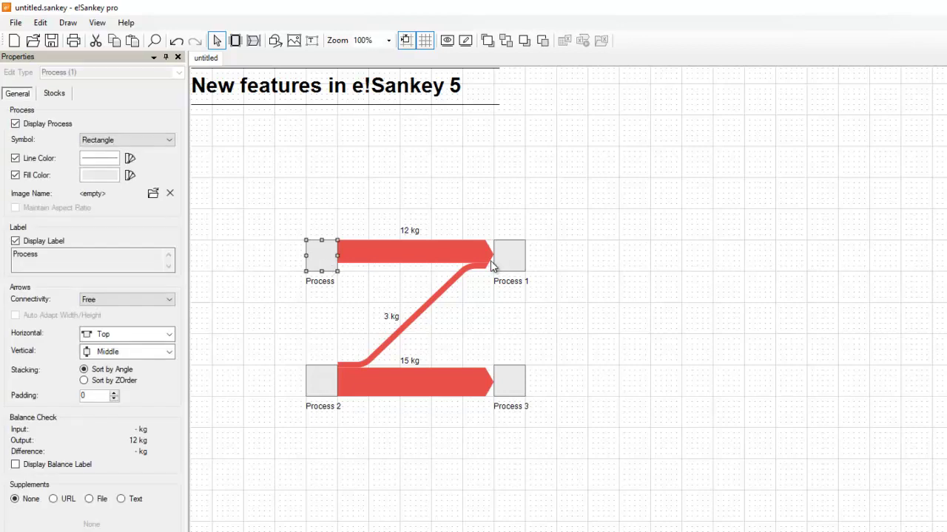
{"action": "left_click", "coordinate": [507, 267], "text": "ctrl"}
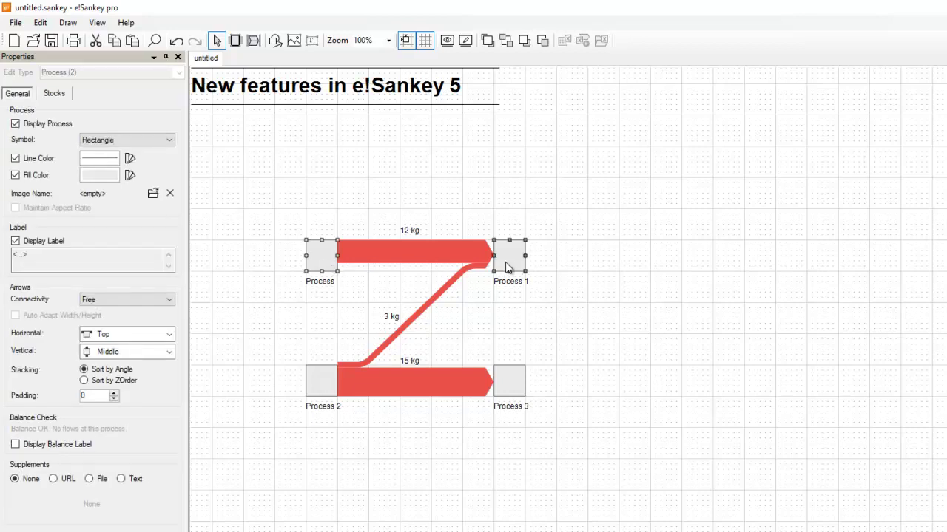
{"action": "left_click", "coordinate": [323, 386], "text": "ctrl"}
{"action": "left_click", "coordinate": [516, 383], "text": "ctrl"}
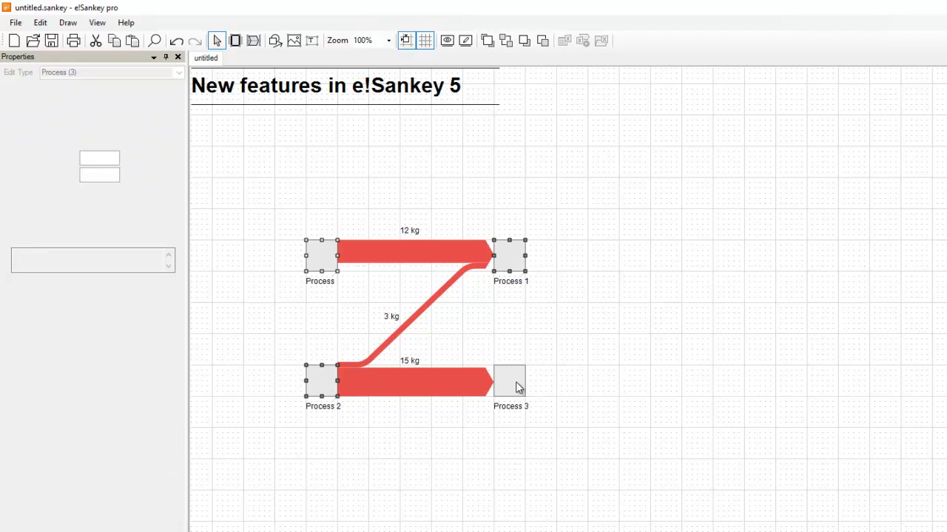
{"action": "left_click", "coordinate": [170, 300]}
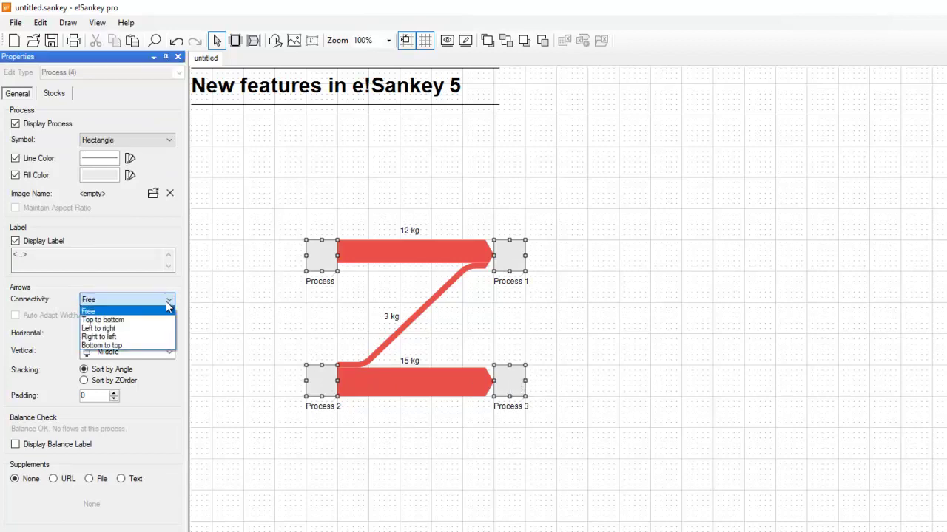
{"action": "left_click", "coordinate": [147, 328]}
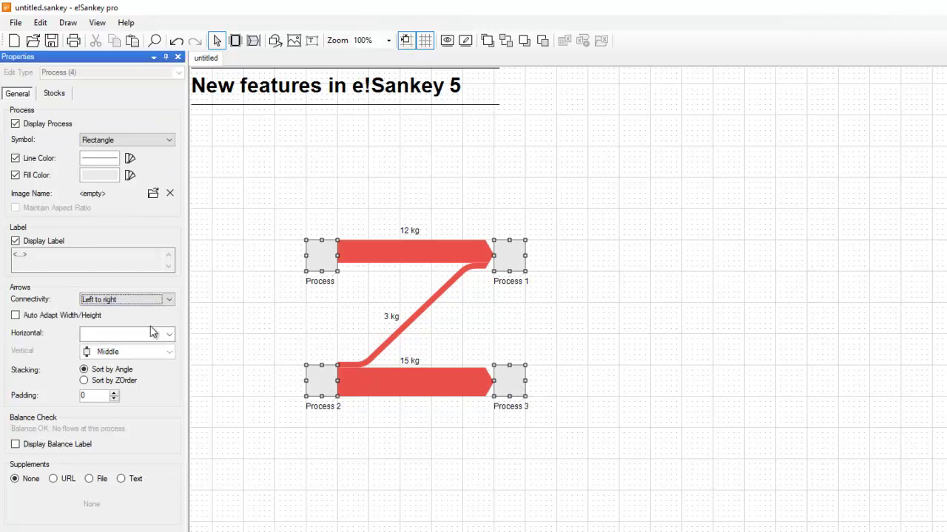
{"action": "left_click", "coordinate": [15, 316]}
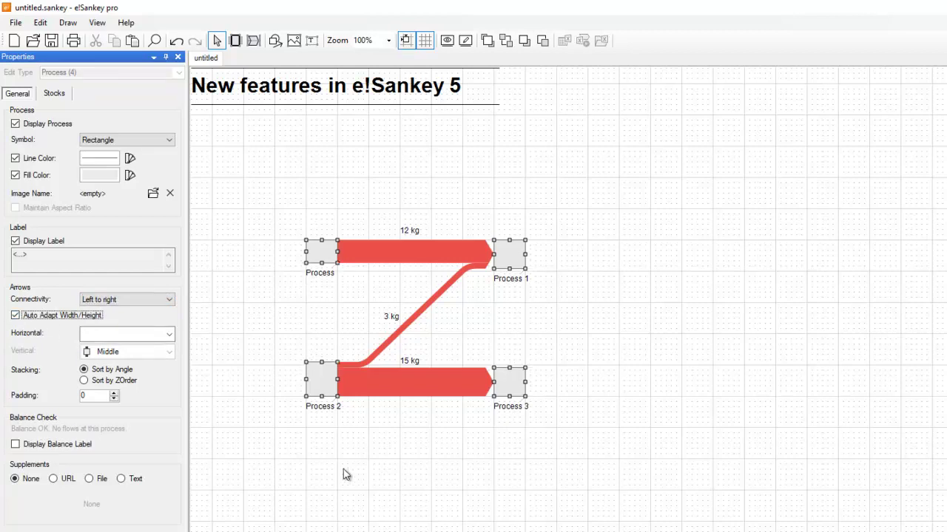
{"action": "left_click", "coordinate": [383, 470]}
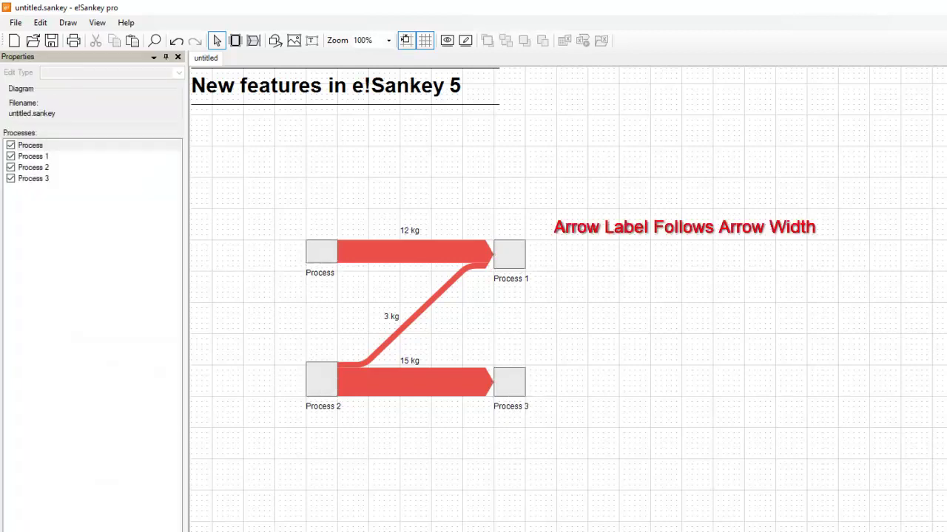